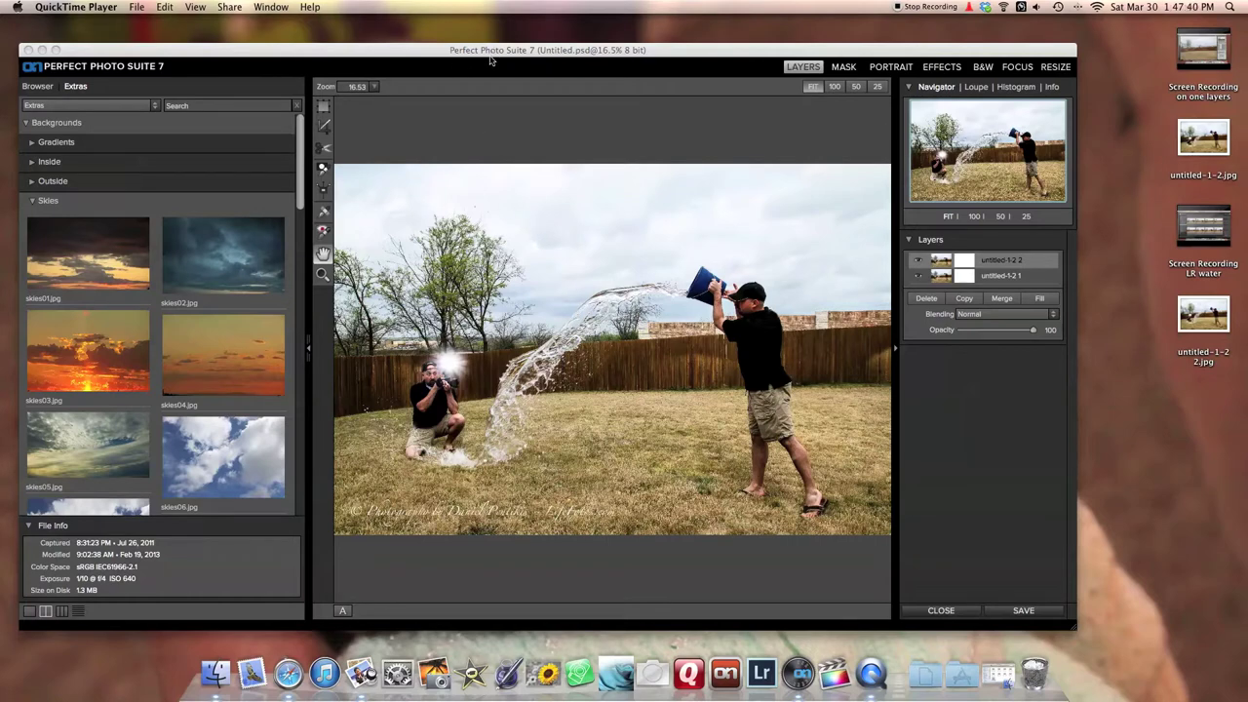
# Maximize the Perfect Photo Suite window to fill the screen.
pyautogui.moveTo(532, 54); pyautogui.dragTo(543, 26)
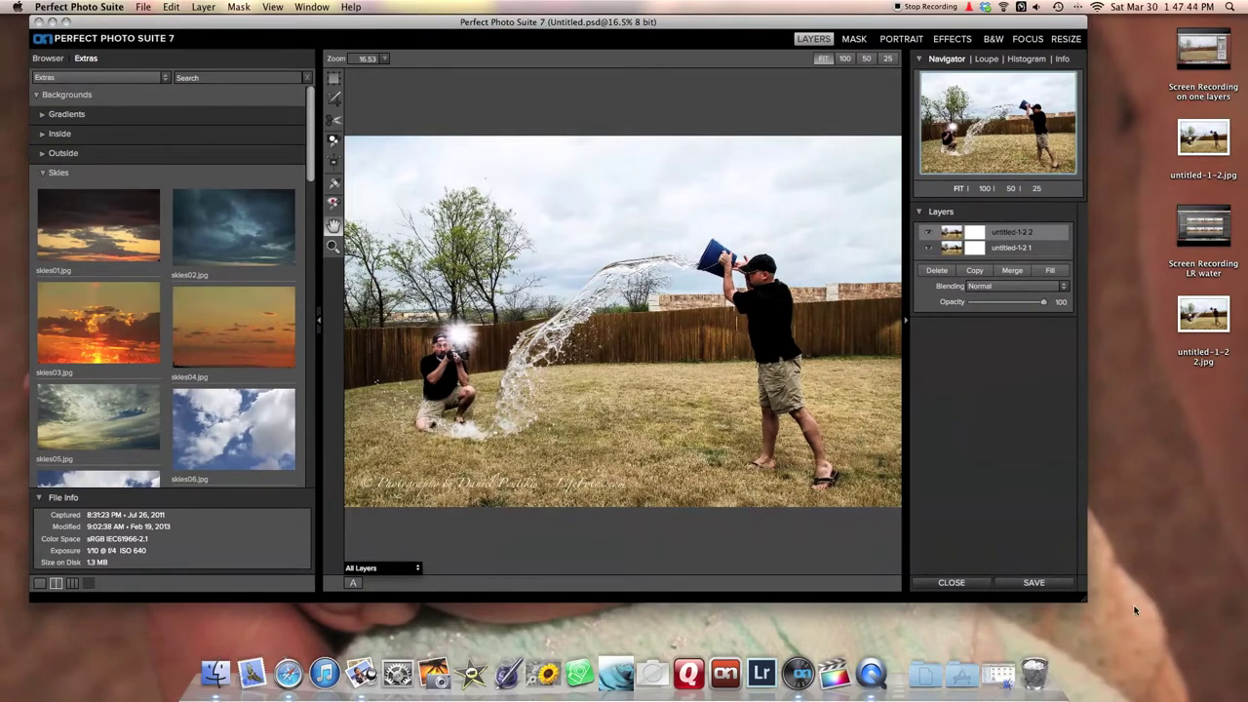
pyautogui.moveTo(1085, 603); pyautogui.dragTo(1231, 647)
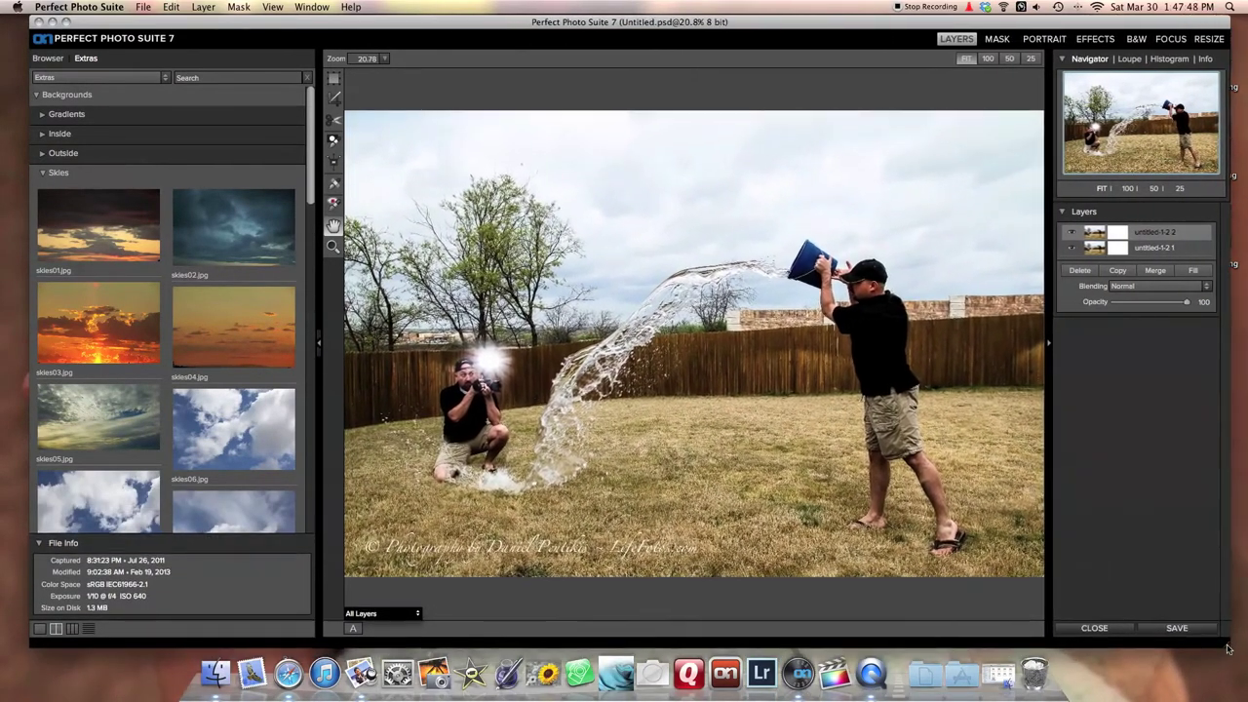
pyautogui.click(65, 21)
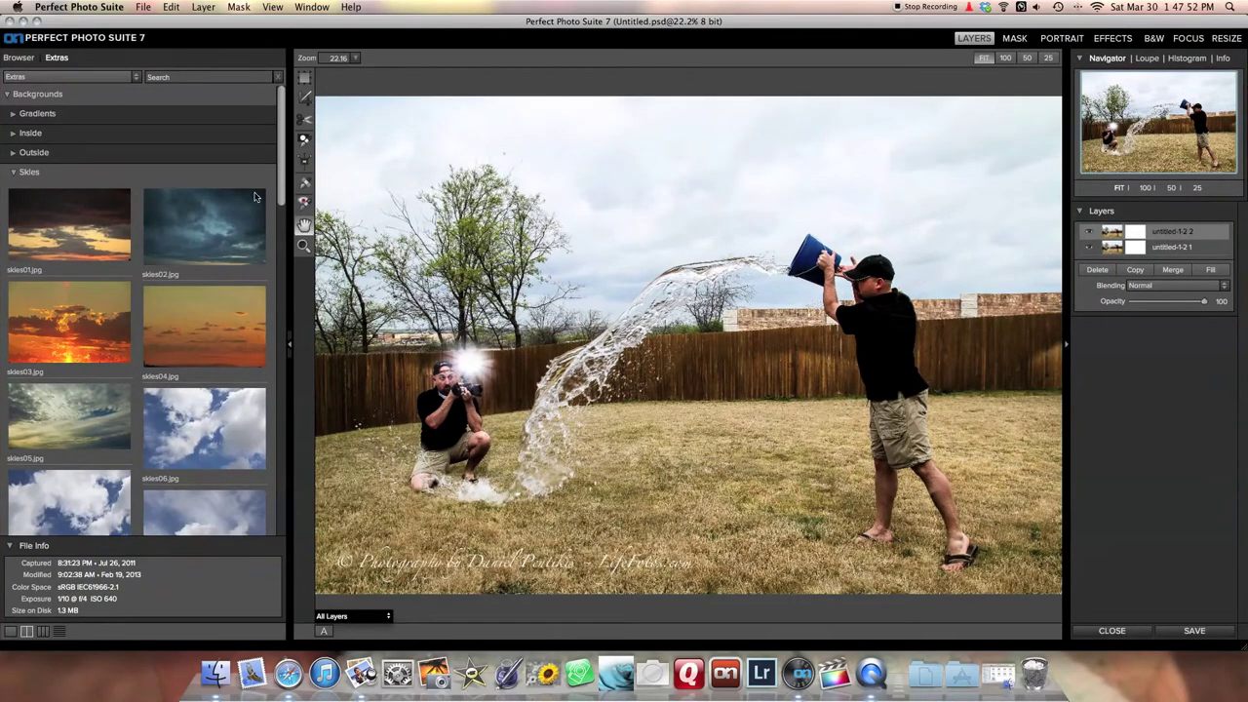
# Add skies17.jpg from the Extras Skies thumbnails as a new layer.
pyautogui.moveTo(280, 185); pyautogui.dragTo(280, 332)
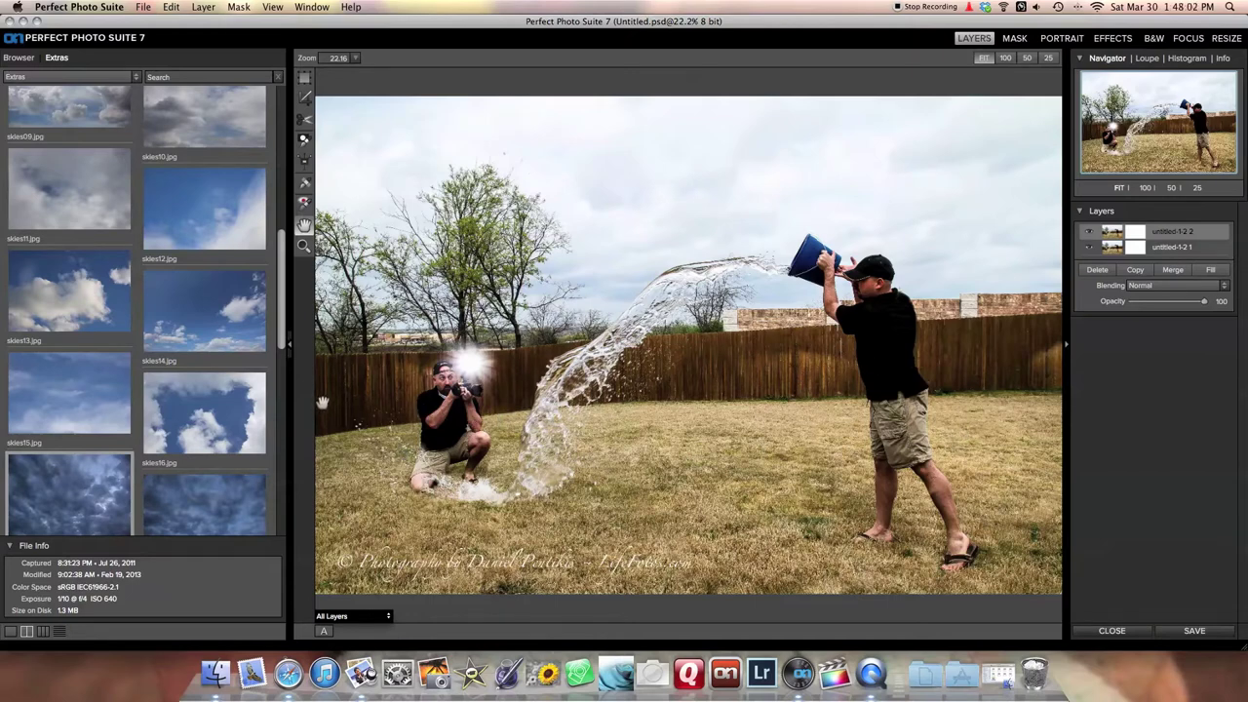
pyautogui.scroll(-3, 137, 396)
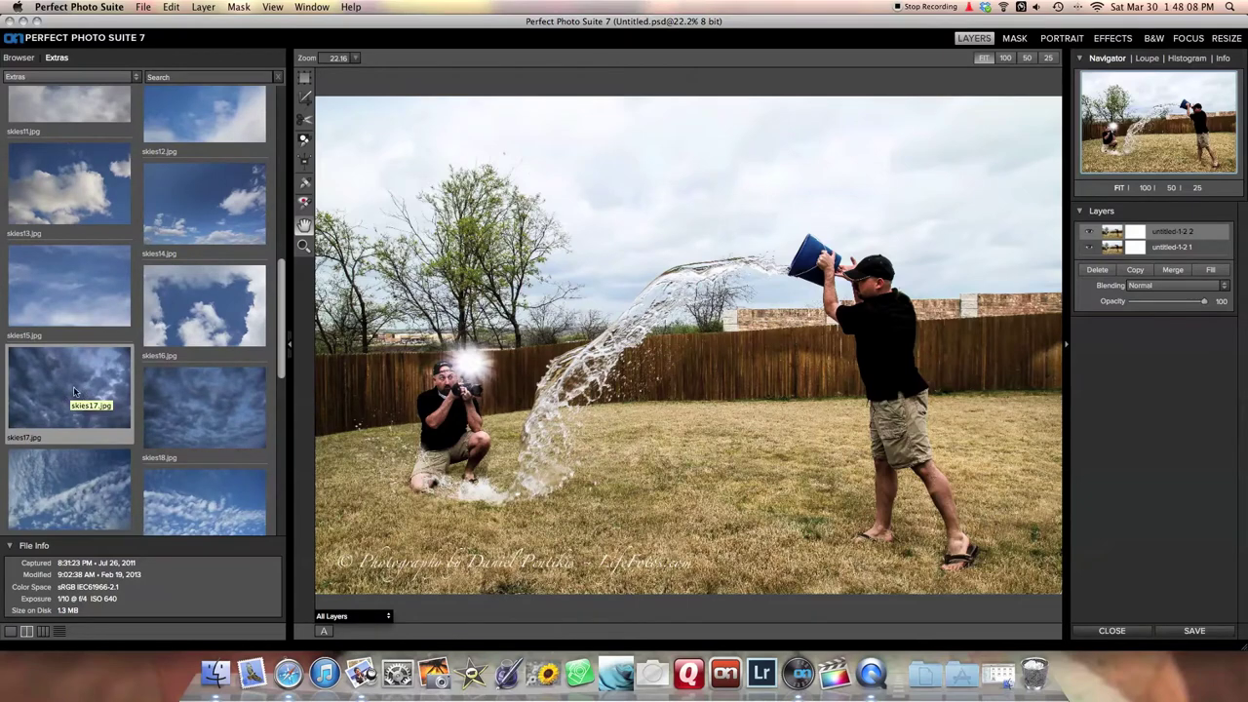
pyautogui.doubleClick(63, 392)
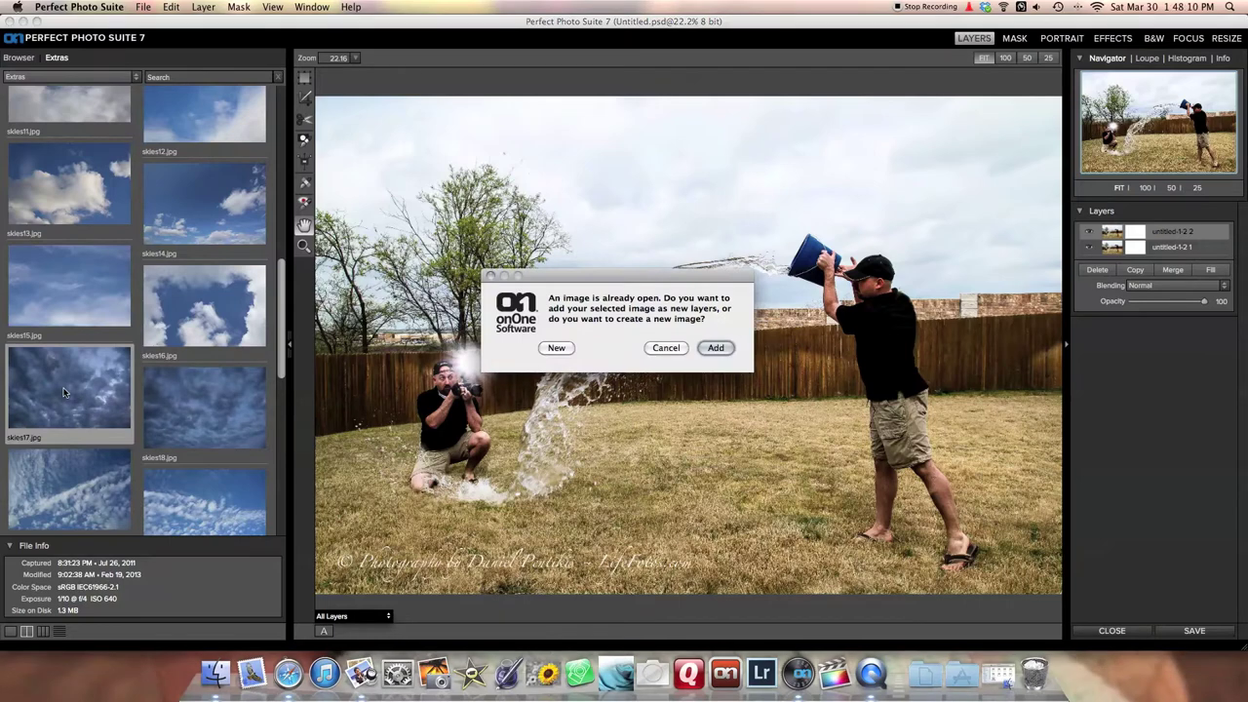
pyautogui.click(715, 348)
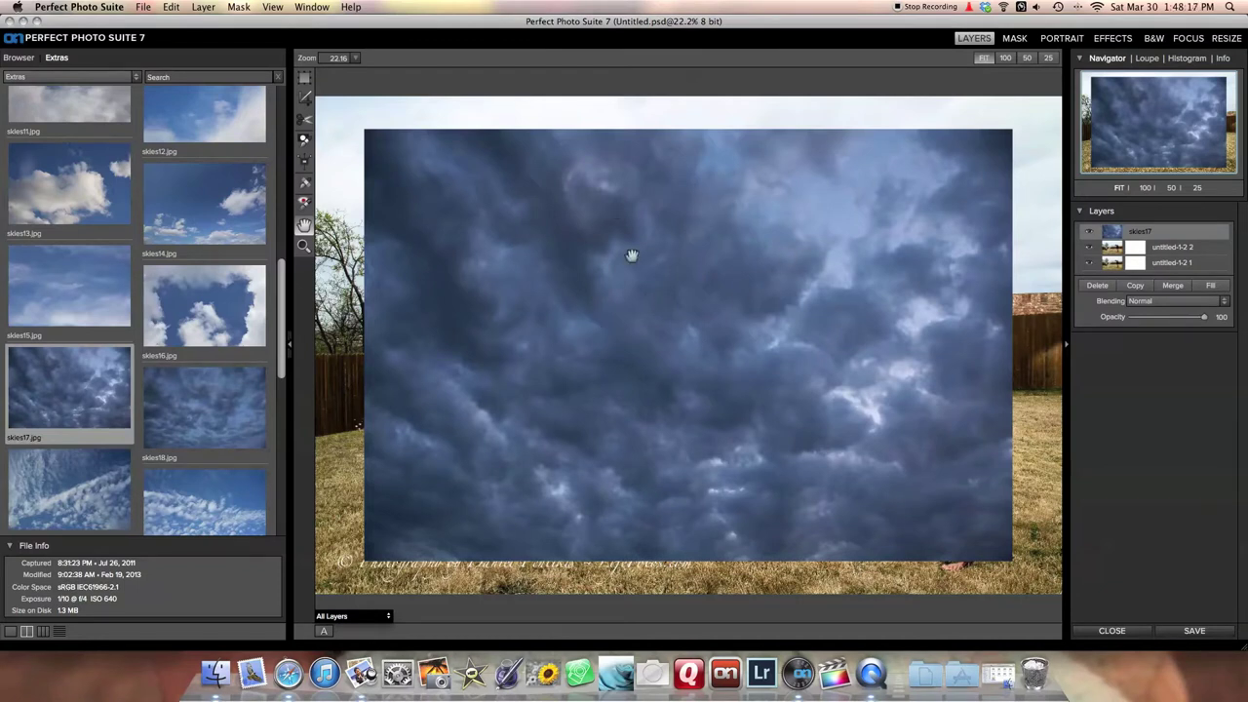
# Stretch the skies17 layer to both canvas sides, raise it above the grass, and apply the transform.
pyautogui.click(306, 79)
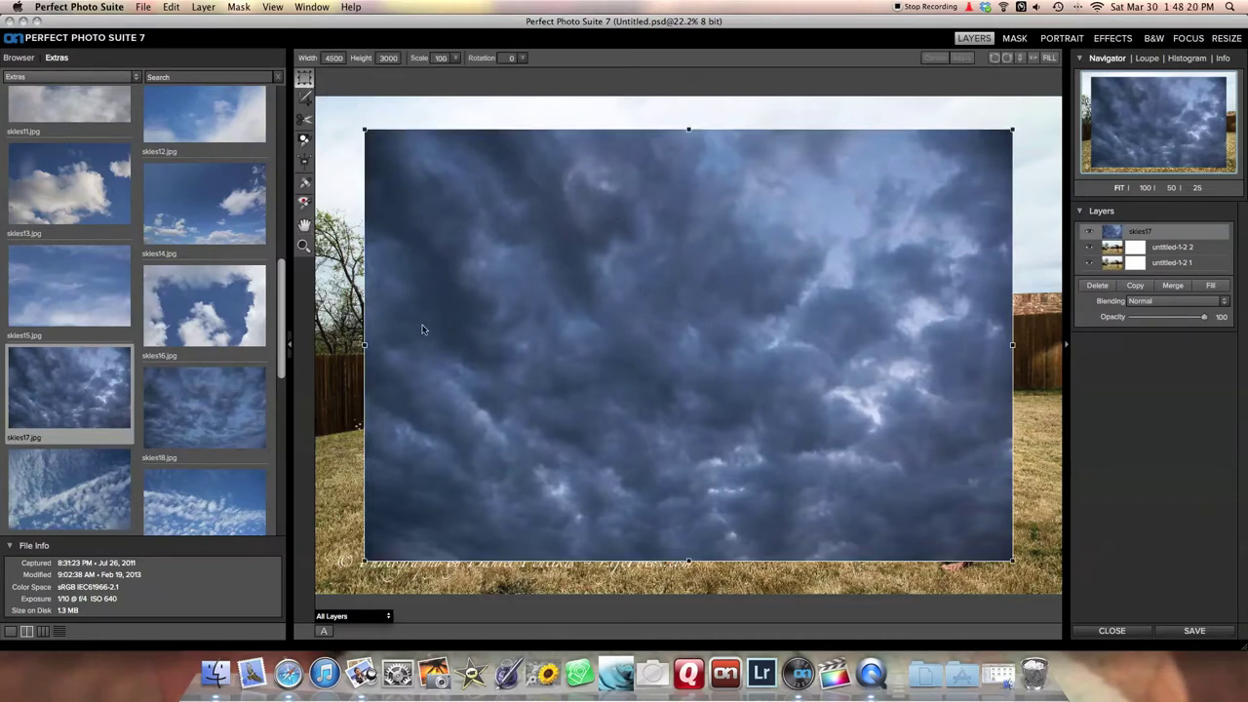
pyautogui.moveTo(364, 345); pyautogui.dragTo(312, 348)
pyautogui.moveTo(1013, 346); pyautogui.dragTo(1064, 346)
pyautogui.moveTo(848, 454); pyautogui.dragTo(861, 364)
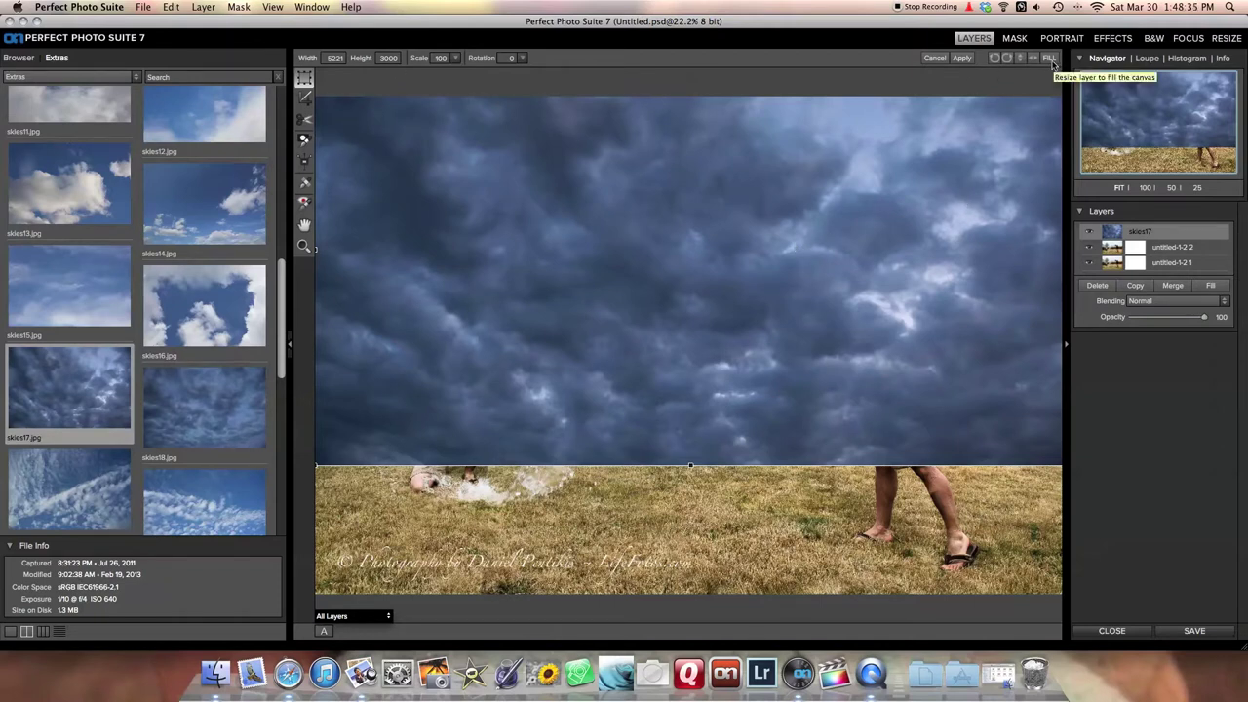
pyautogui.click(961, 58)
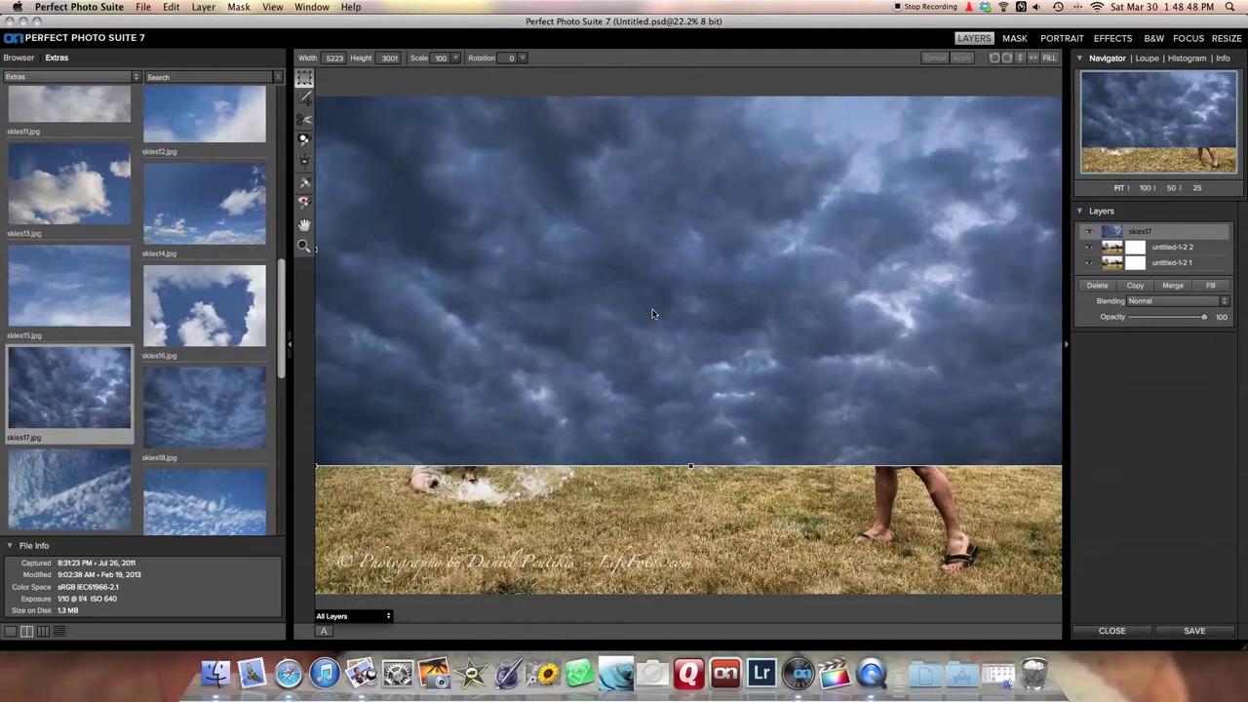
# Move skies17 below the untitled-1-2 2 layer and select the top photo layer for masking.
pyautogui.moveTo(1115, 232); pyautogui.dragTo(1115, 248)
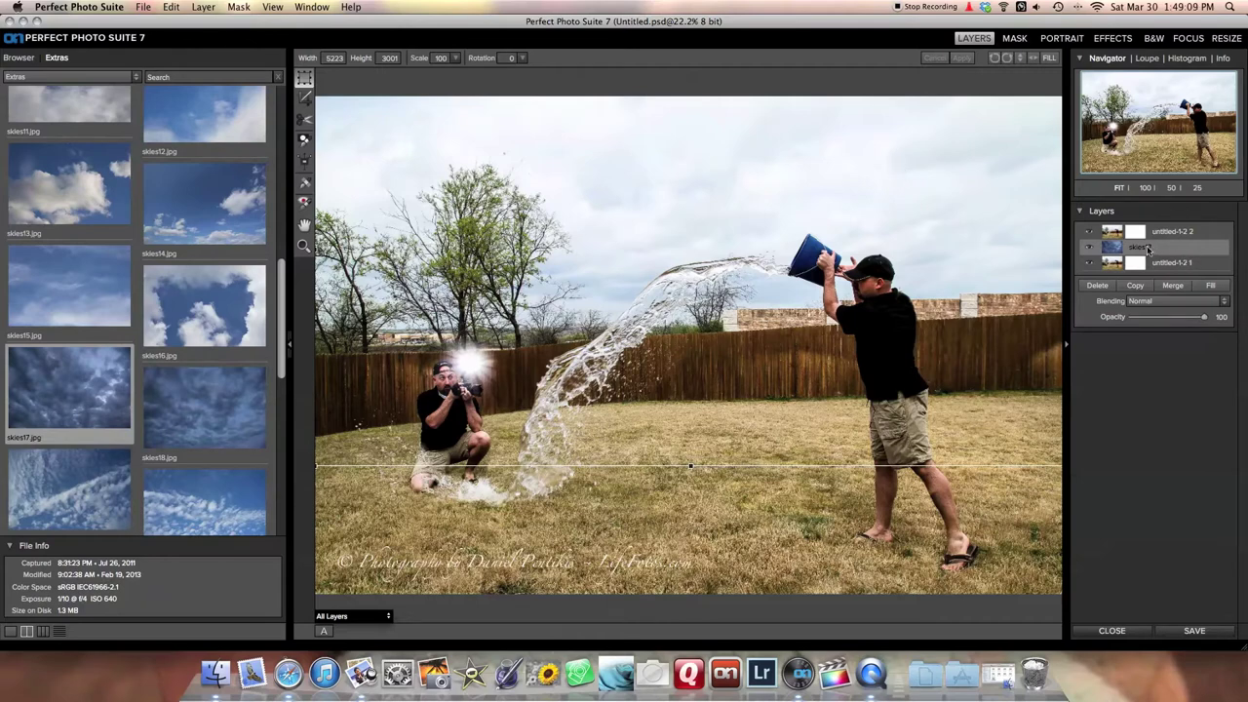
pyautogui.click(1181, 233)
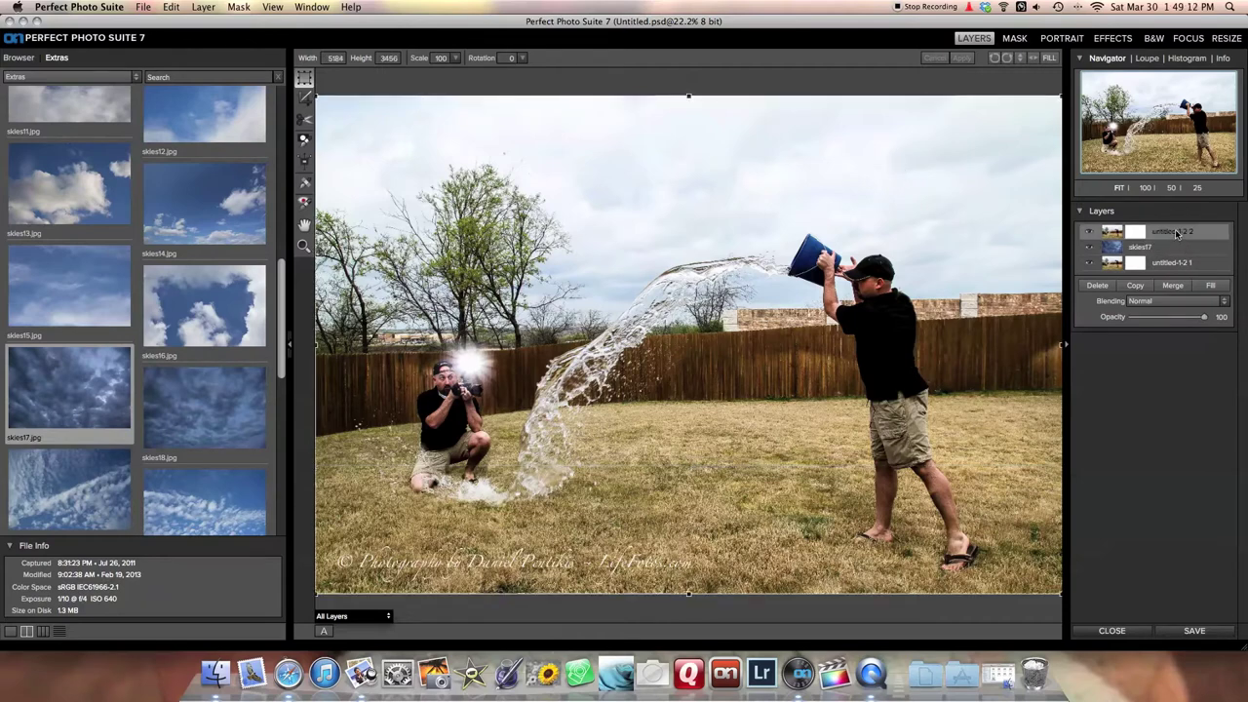
pyautogui.click(1027, 44)
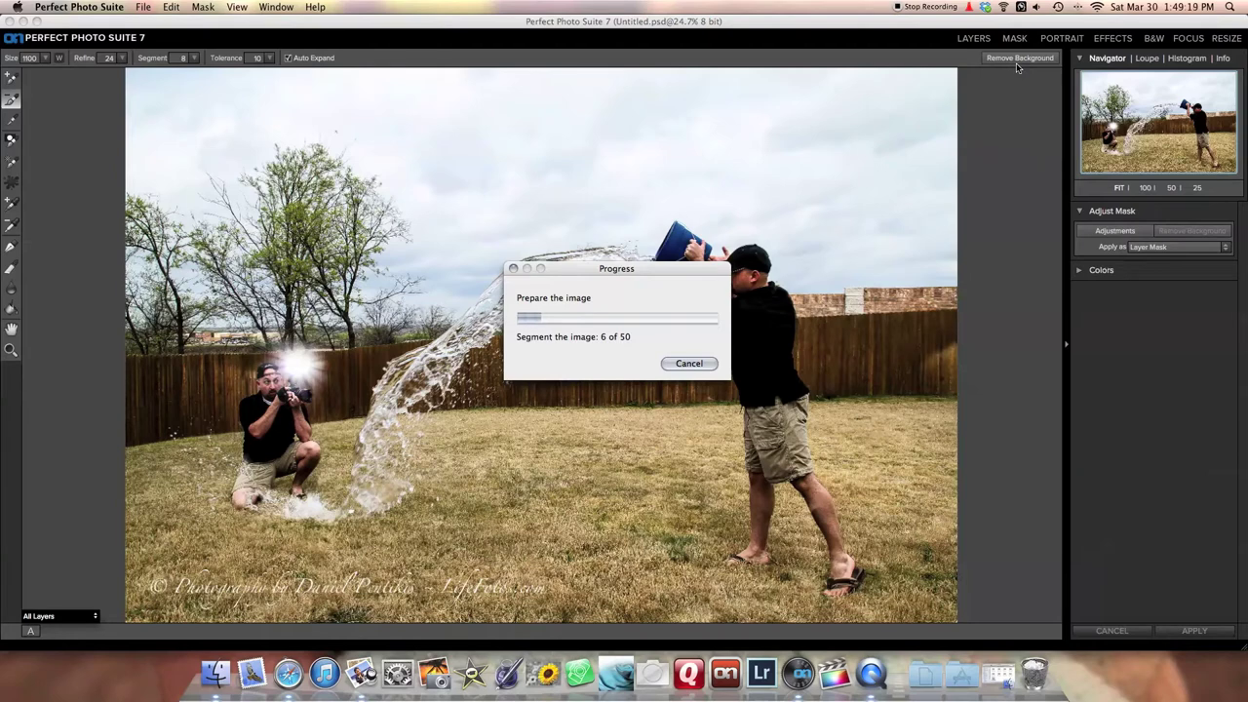
# Paint over the pale sky with the Drop Brush Tool at size 500 to remove it.
pyautogui.moveTo(56, 73); pyautogui.dragTo(51, 73)
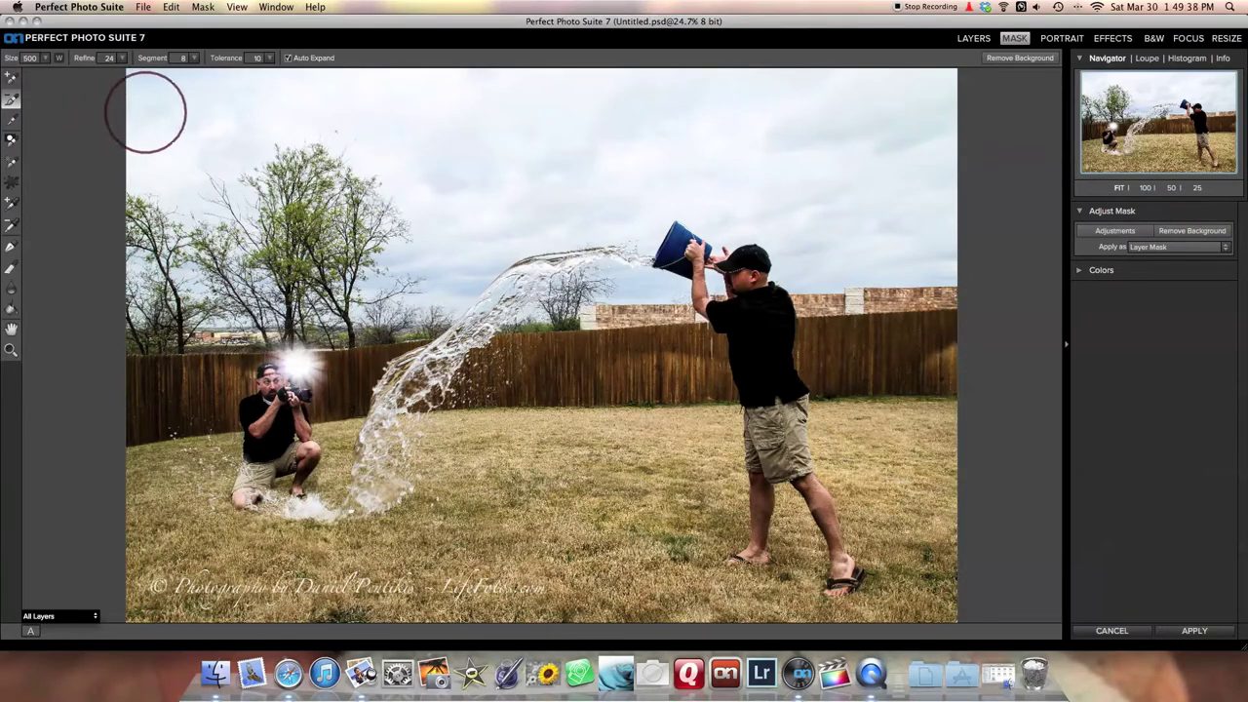
pyautogui.click(12, 100)
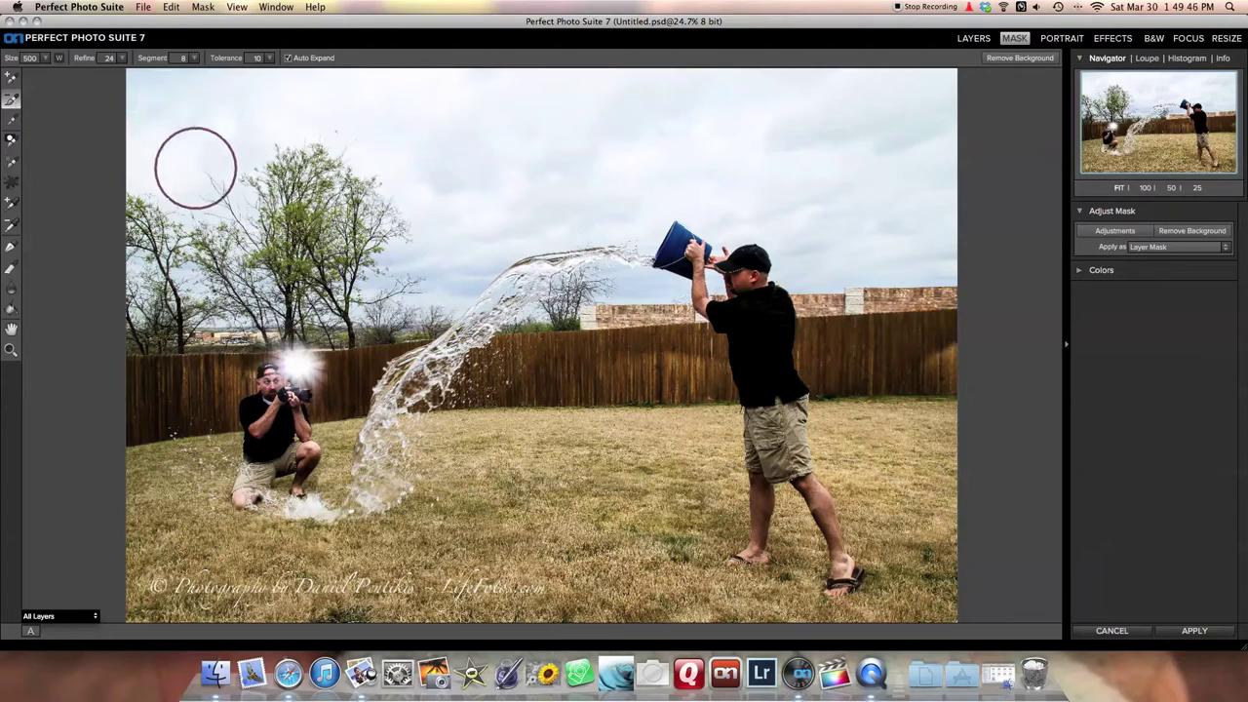
pyautogui.moveTo(198, 166)
pyautogui.mouseDown()
pyautogui.moveTo(177, 110)
pyautogui.moveTo(592, 100)
pyautogui.moveTo(533, 141)
pyautogui.moveTo(455, 235)
pyautogui.moveTo(651, 154)
pyautogui.moveTo(728, 147)
pyautogui.moveTo(880, 230)
pyautogui.moveTo(915, 142)
pyautogui.moveTo(807, 108)
pyautogui.moveTo(627, 95)
pyautogui.mouseUp()
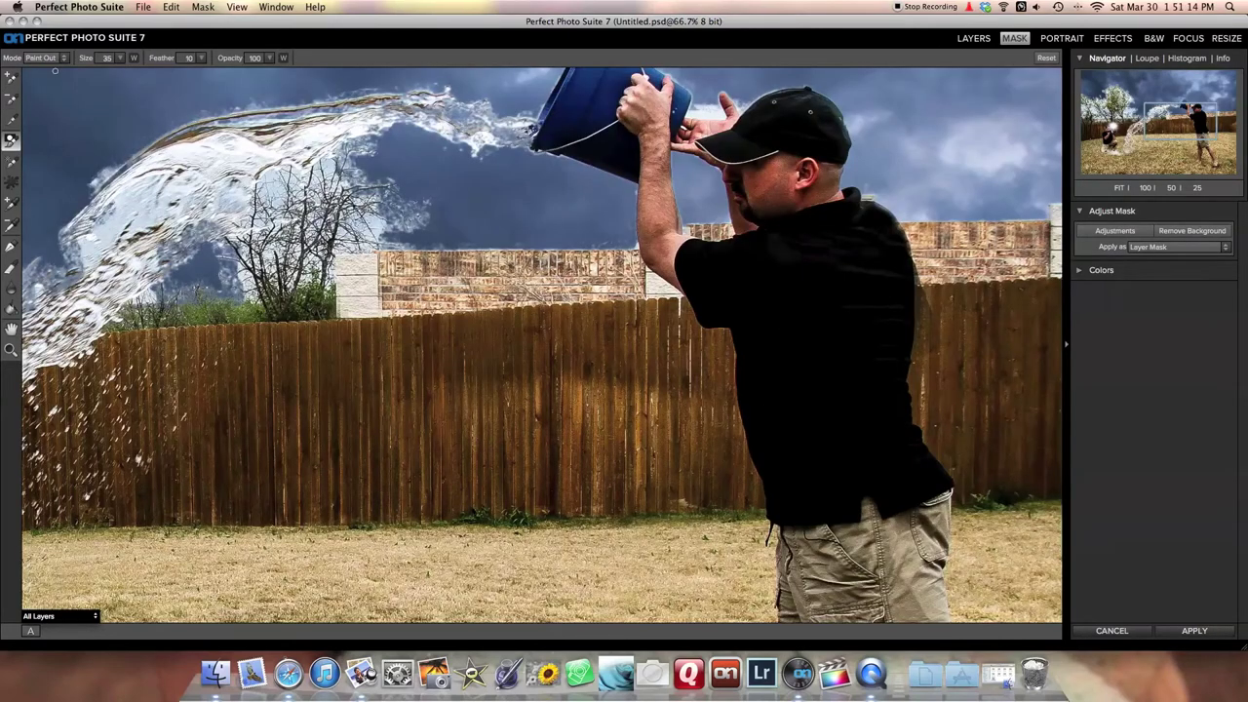
# Set the Paint Out brush to size 70 and feather 61, and zoom into the water spray.
pyautogui.click(117, 58)
pyautogui.moveTo(79, 75); pyautogui.dragTo(68, 73)
pyautogui.click(200, 59)
pyautogui.moveTo(148, 73); pyautogui.dragTo(160, 73)
pyautogui.scroll(3, 448, 390)
pyautogui.moveTo(829, 88); pyautogui.dragTo(455, 346)
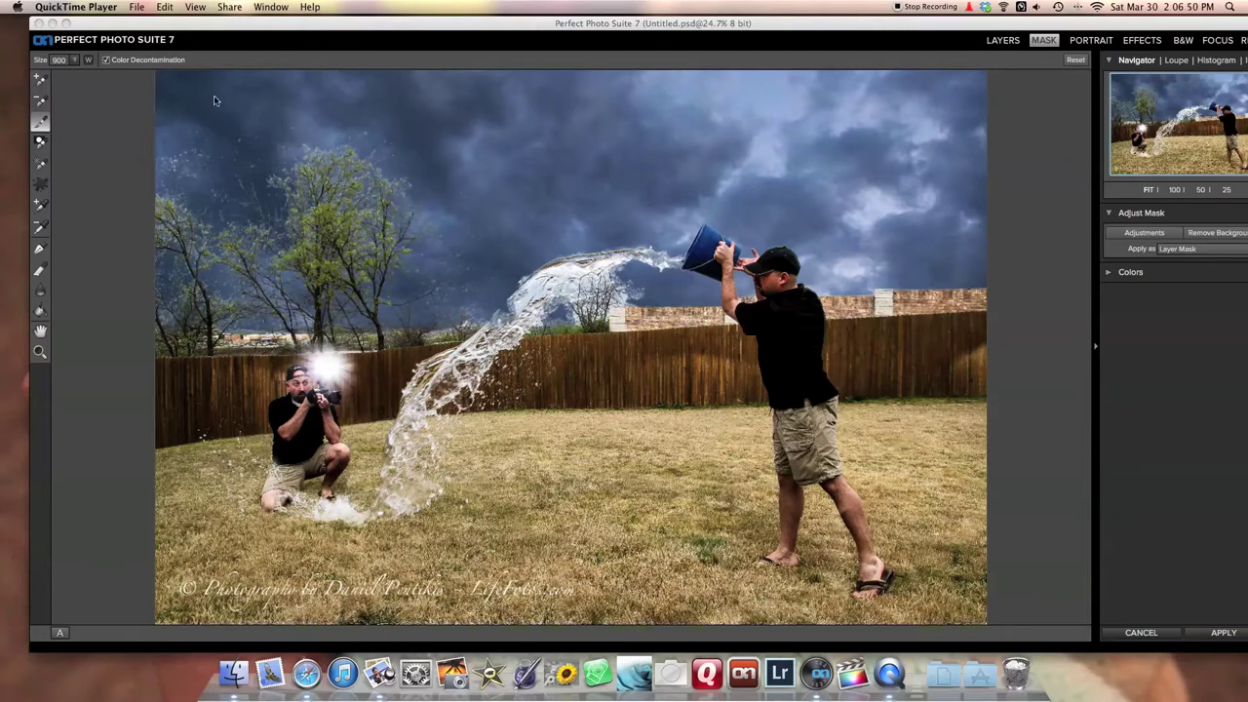
# Paint out the pale sky around the small tree with the Refine Brush enlarged to 500.
pyautogui.click(41, 102)
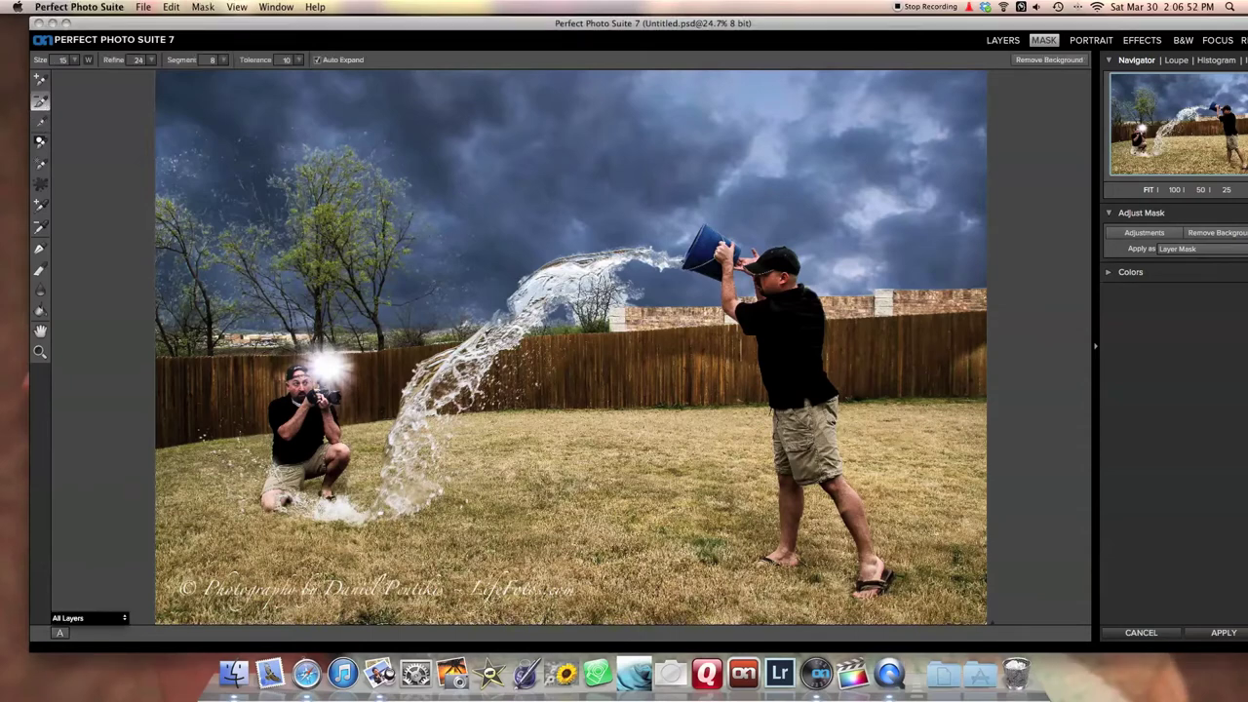
pyautogui.click(36, 125)
pyautogui.press(']')
pyautogui.press(']')
pyautogui.press(']')
pyautogui.press(']')
pyautogui.press(']')
pyautogui.press(']')
pyautogui.press(']')
pyautogui.press(']')
pyautogui.press(']')
pyautogui.press(']')
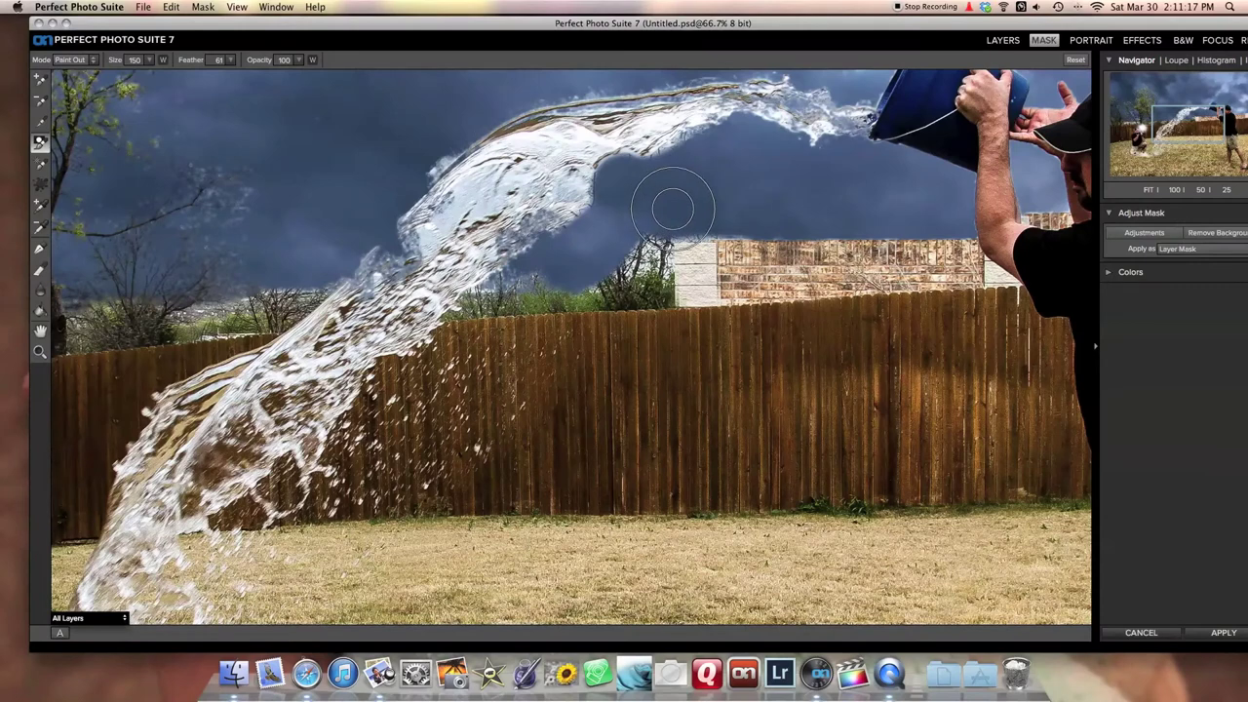
pyautogui.moveTo(657, 207)
pyautogui.mouseDown()
pyautogui.moveTo(634, 273)
pyautogui.moveTo(639, 244)
pyautogui.moveTo(666, 262)
pyautogui.moveTo(646, 215)
pyautogui.mouseUp()
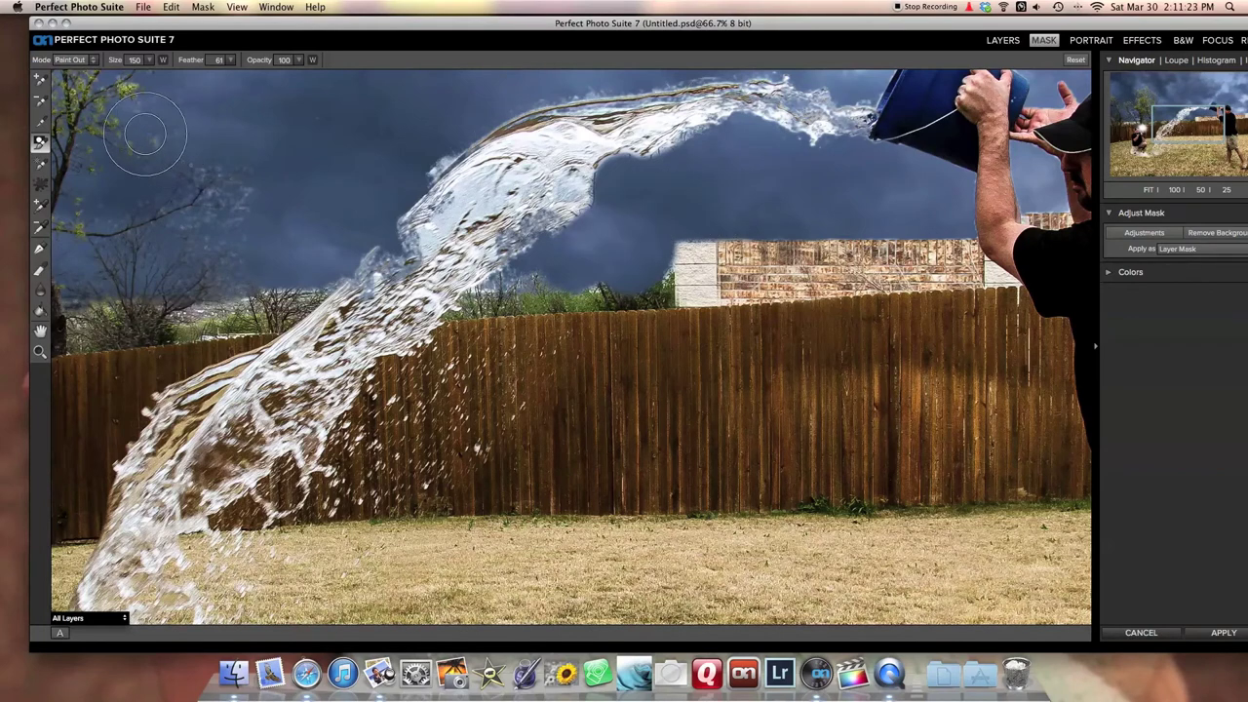
# Mark the top of the fence as an area to keep with the keep brush.
pyautogui.click(40, 80)
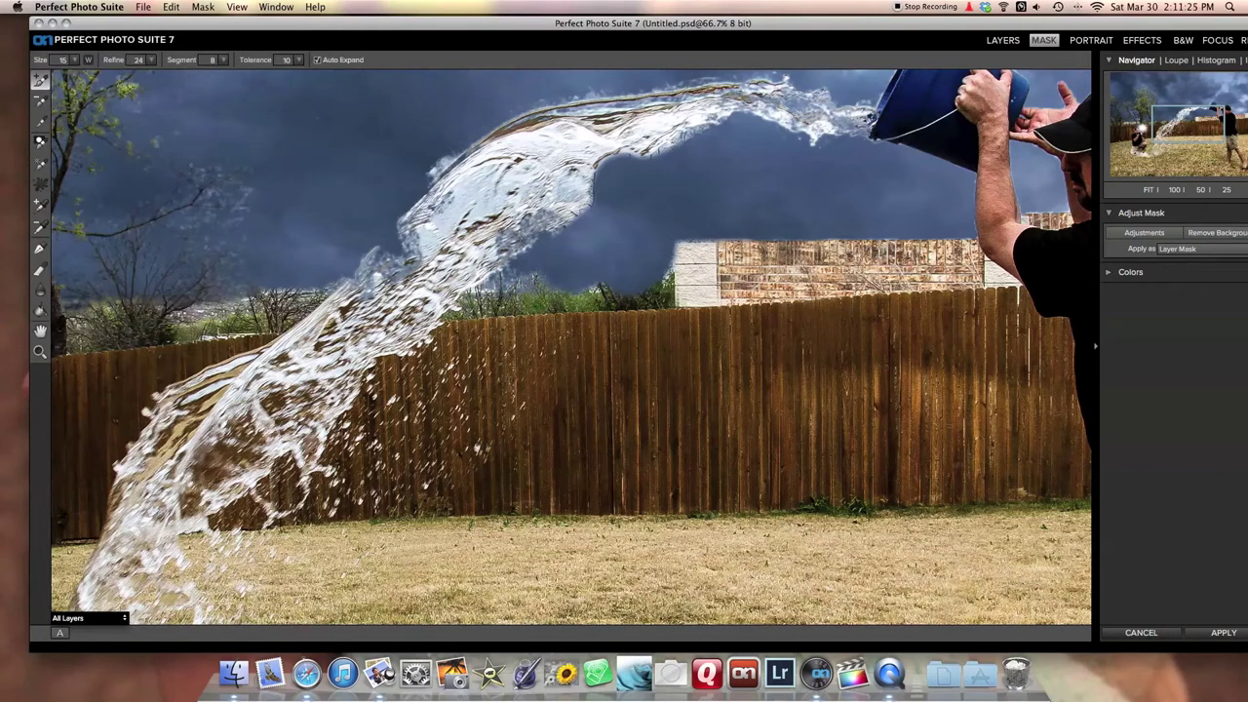
pyautogui.moveTo(535, 304); pyautogui.dragTo(630, 305)
pyautogui.click(40, 102)
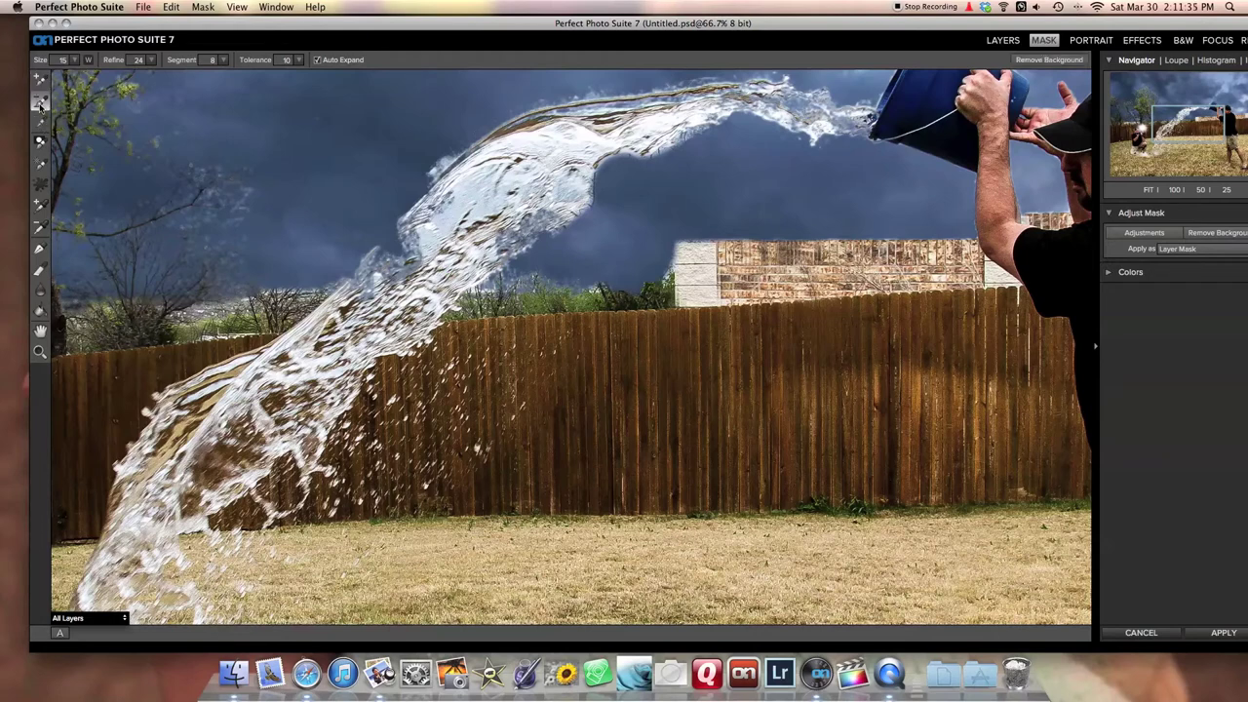
pyautogui.click(41, 143)
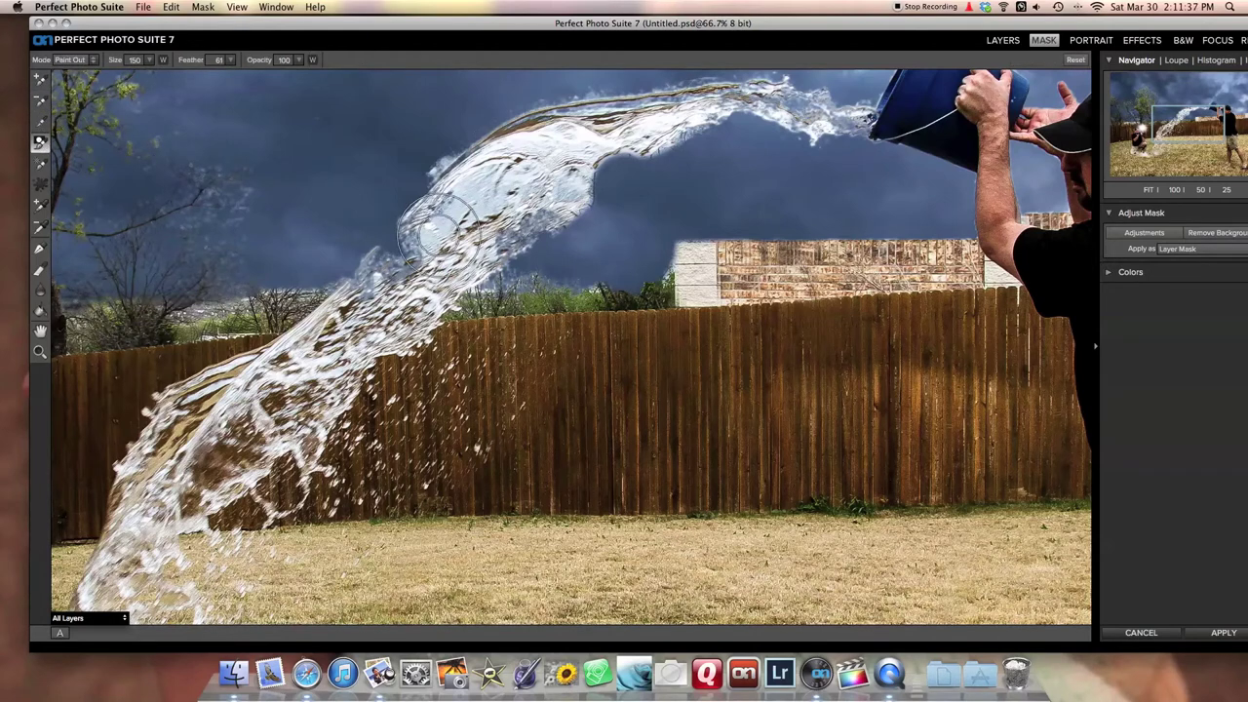